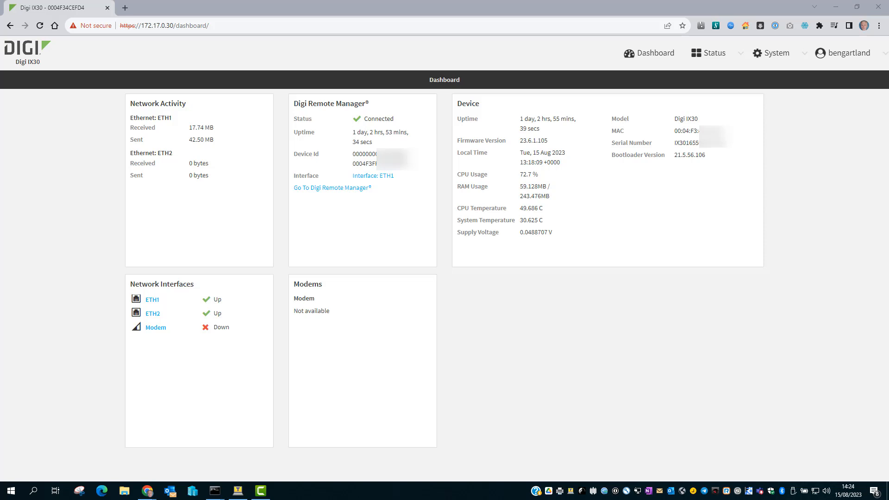
- Open the device configuration's serial Port 1 settings and set the serial mode to Modem emulator
left_click(772, 55)
left_click(660, 96)
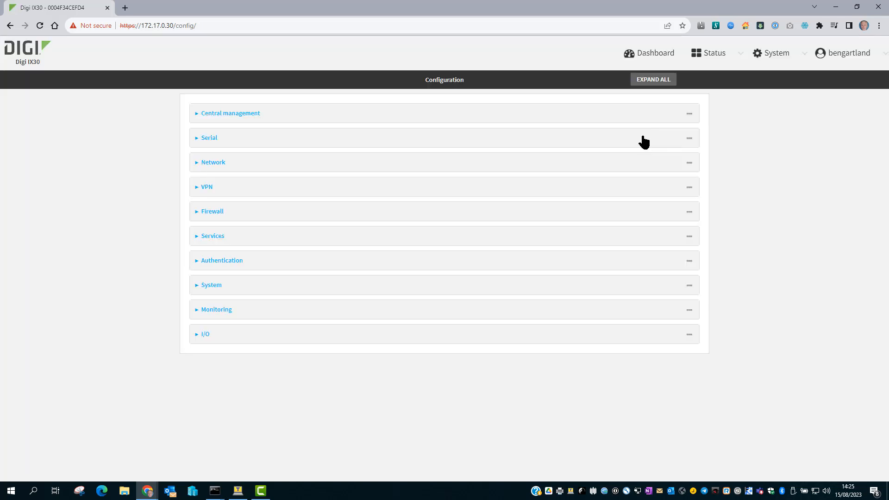
left_click(643, 141)
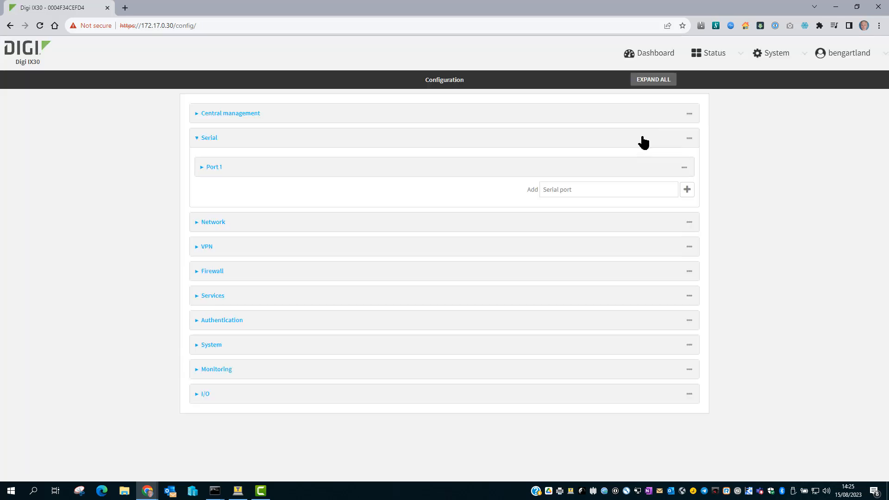
left_click(606, 168)
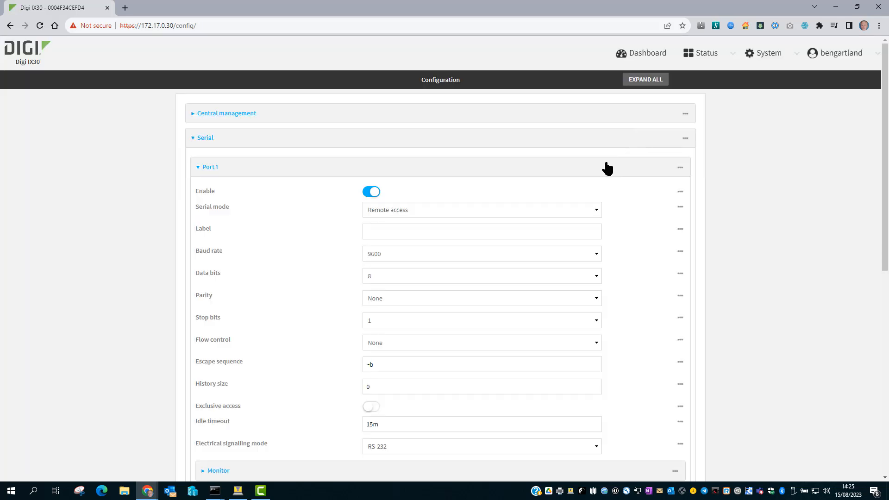
scroll(607, 167, "down", 2)
left_click(539, 119)
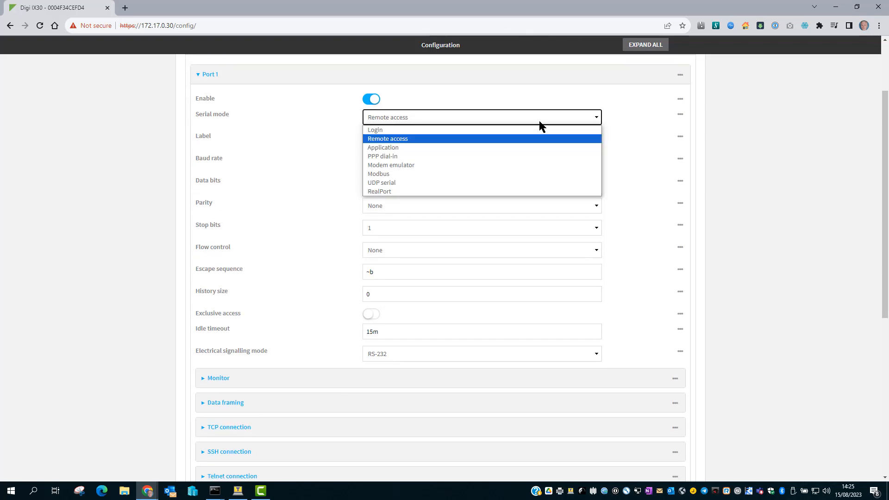
left_click(520, 165)
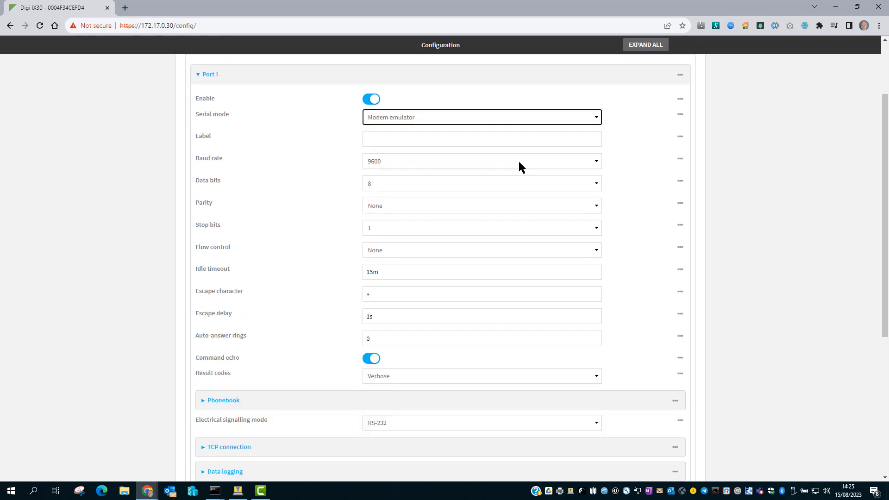
- Label serial Port 1 "Lab test" and set its baud rate to 115200
left_click(502, 141)
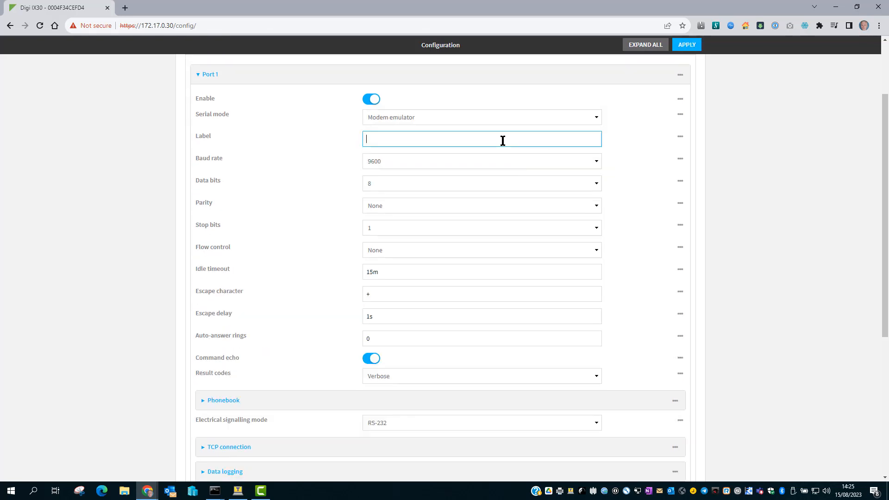
type("Lab test")
left_click(490, 161)
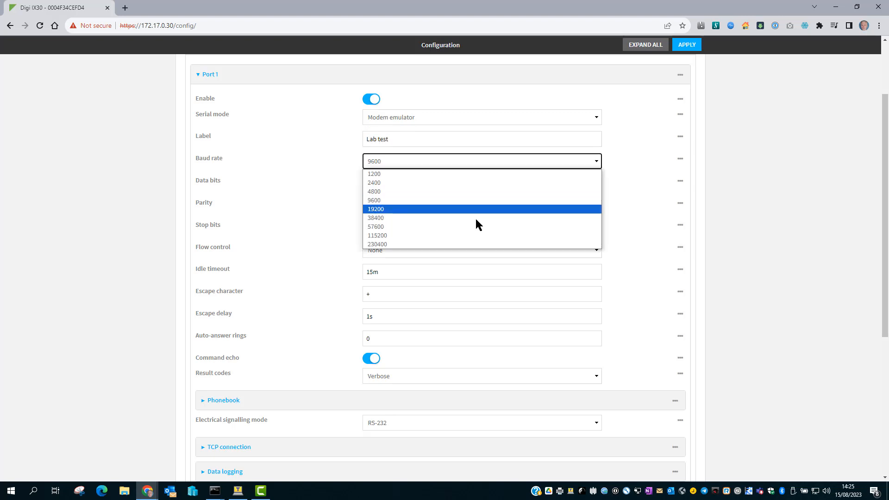
left_click(480, 235)
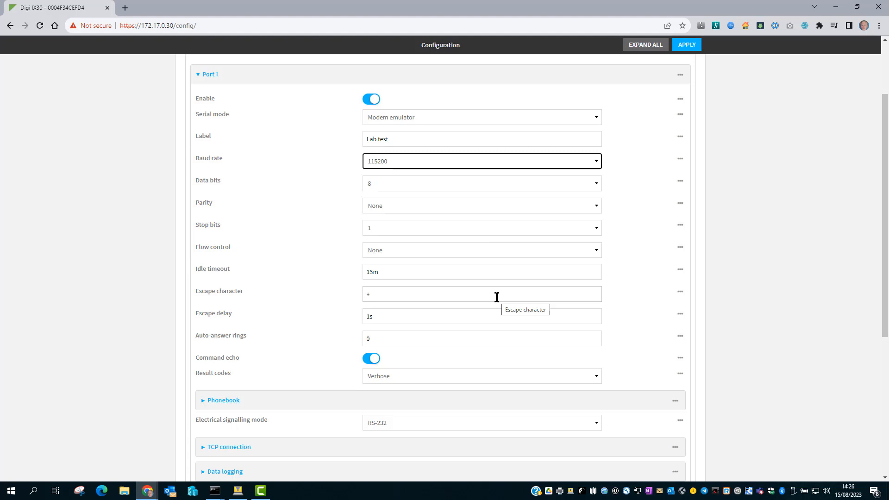
- Add a Port 1 phonebook entry with label 5555, dialstring 5555, connection destination 192.168.0.10 and connection port 5555
scroll(497, 297, "down", 3)
left_click(490, 267)
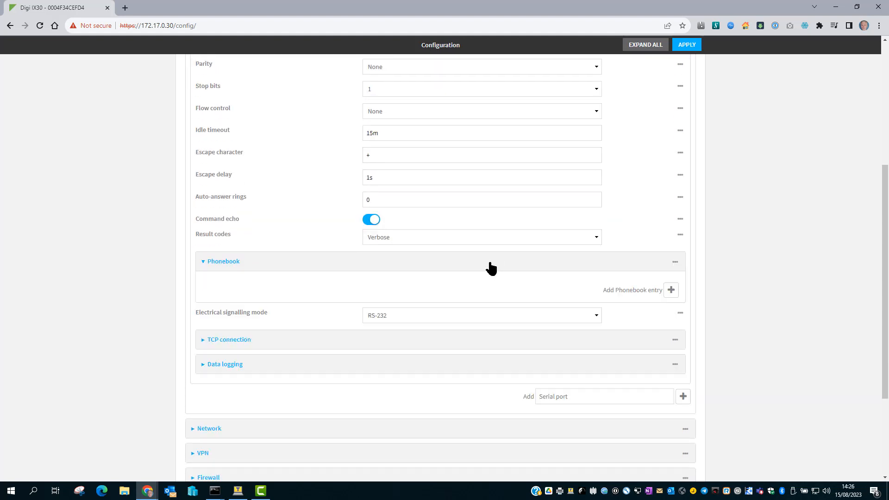
left_click(671, 290)
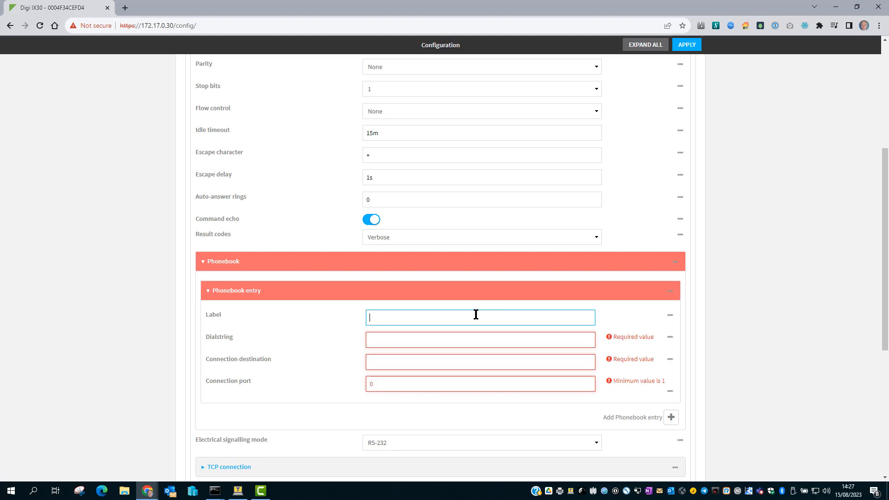
type("5555")
left_click(462, 339)
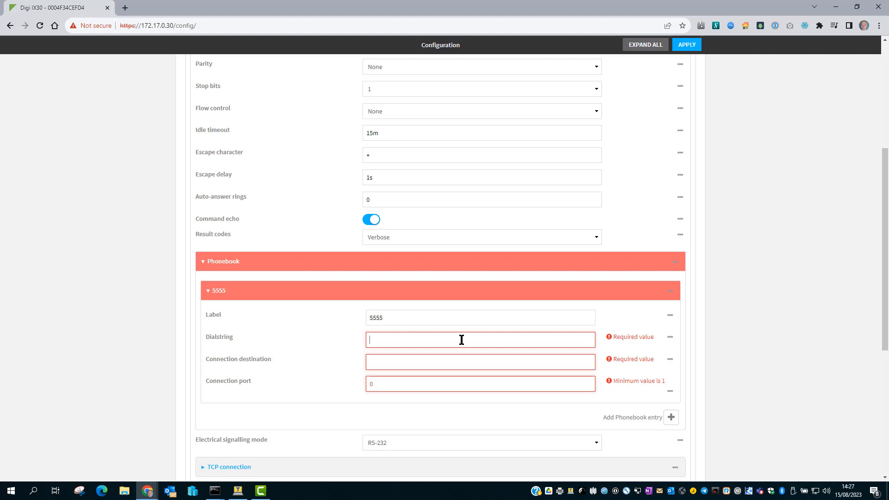
type("5555")
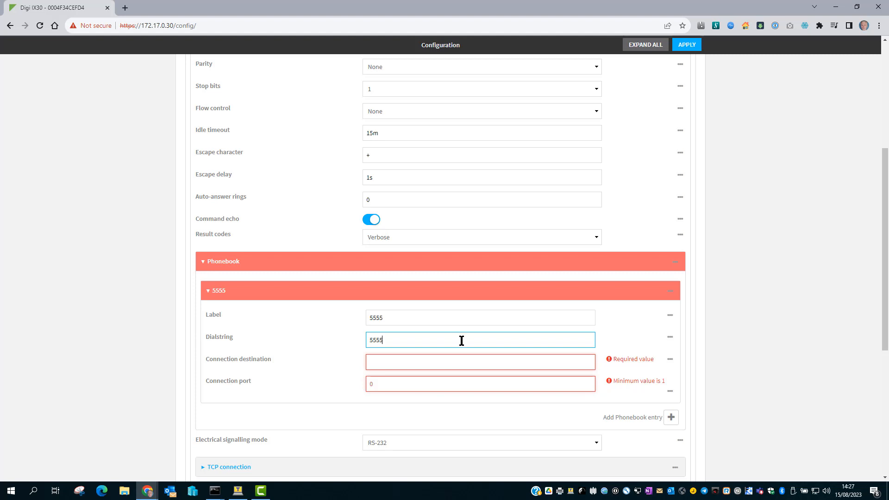
left_click(450, 362)
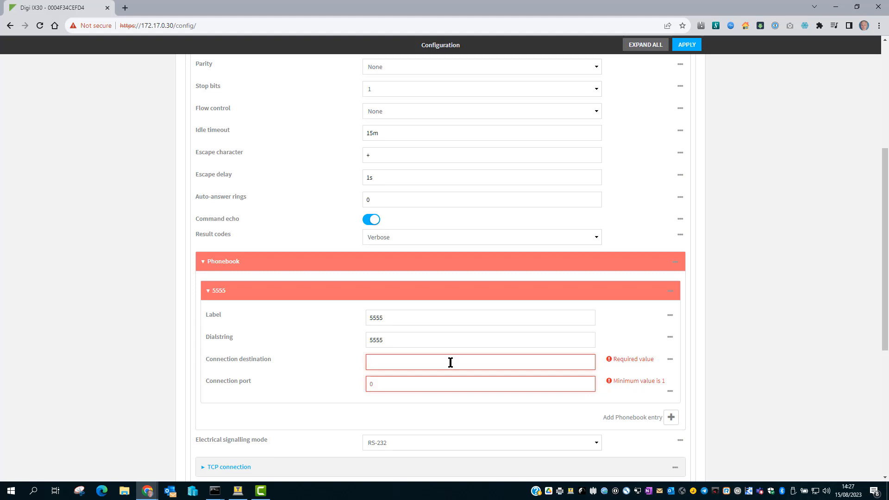
type("192.168.0.10")
left_click(456, 384)
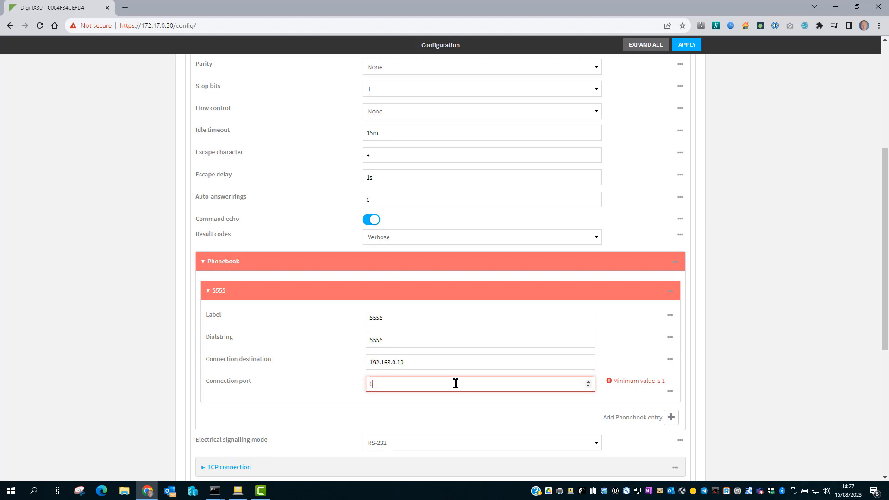
key("BackSpace")
type("5555")
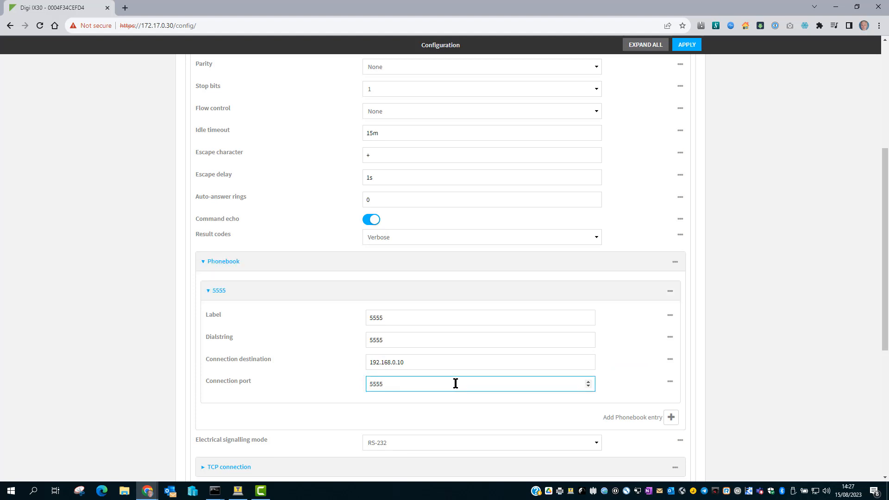
- Add a second phonebook entry with label 6666, dialstring 6666, connection destination 192.168.0.10 and connection port 6666
left_click(672, 417)
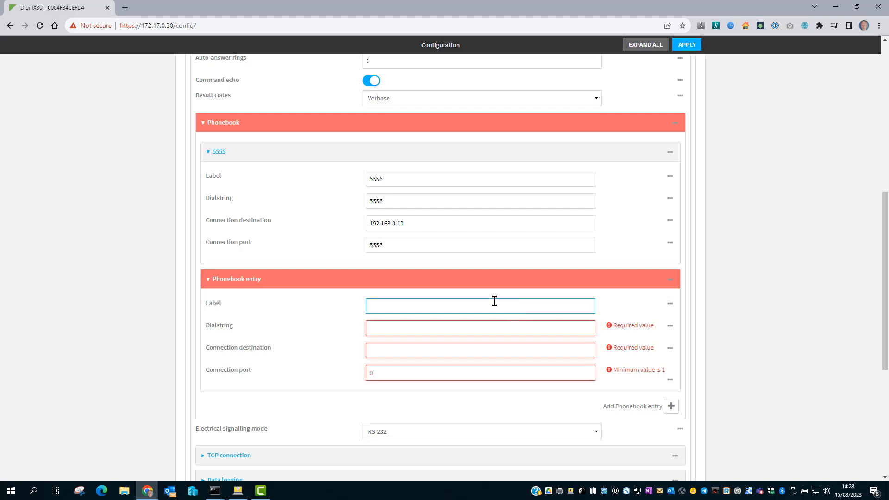
type("6666")
left_click(423, 327)
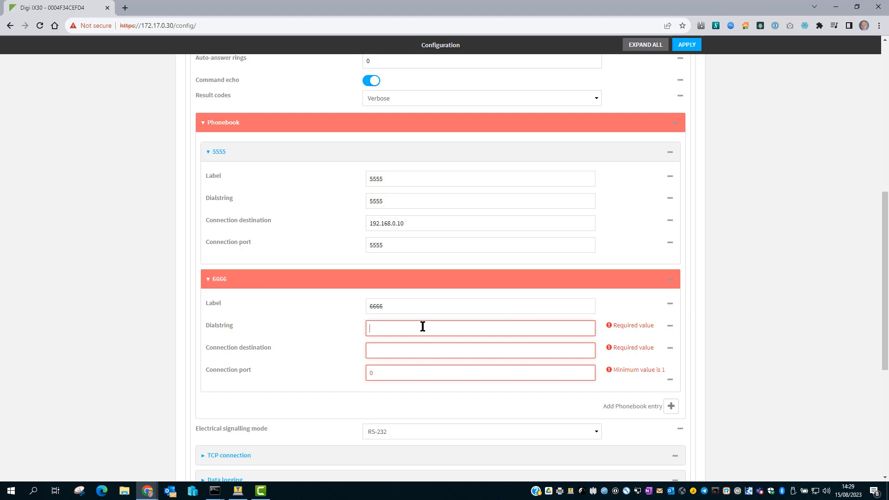
type("6666")
left_click(396, 351)
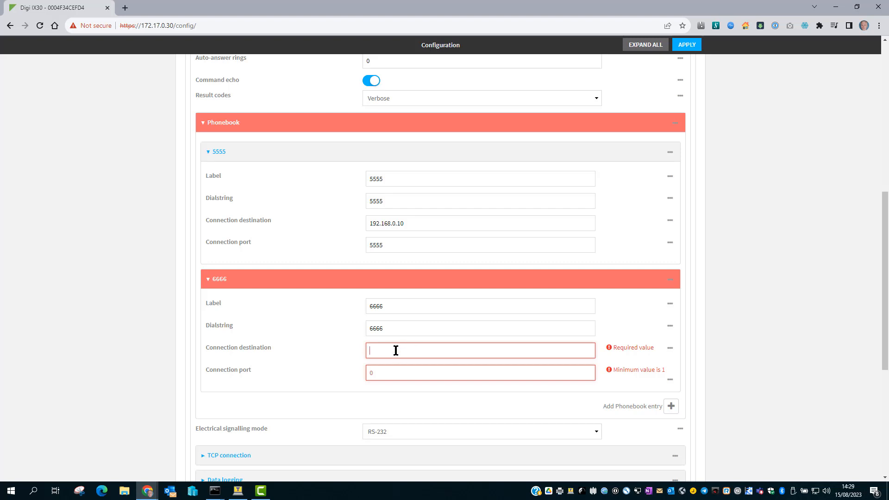
type("192.168.0.10")
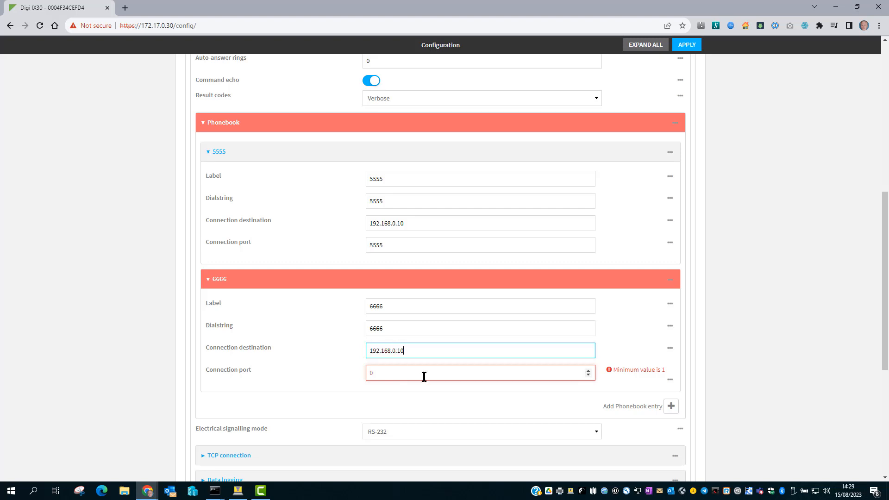
left_click(424, 376)
type("6666")
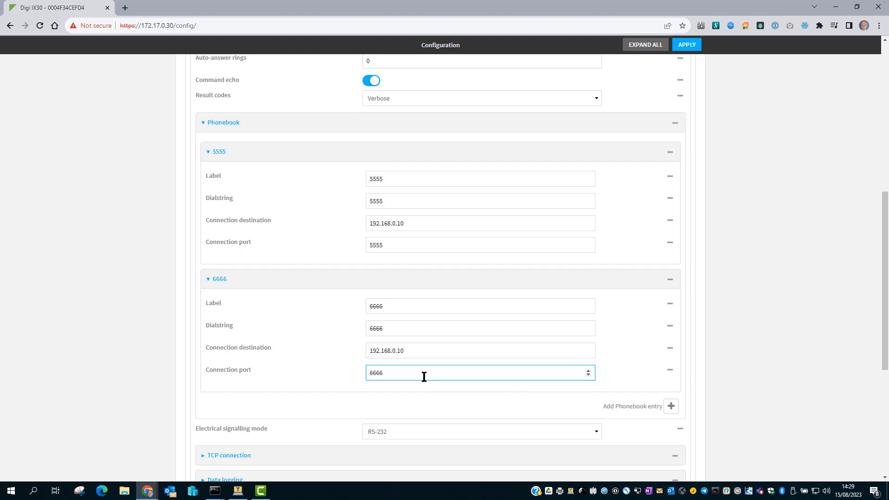
- Check the dialstrings of both phonebook entries and apply the configuration changes
left_click_drag(396, 202, 359, 202)
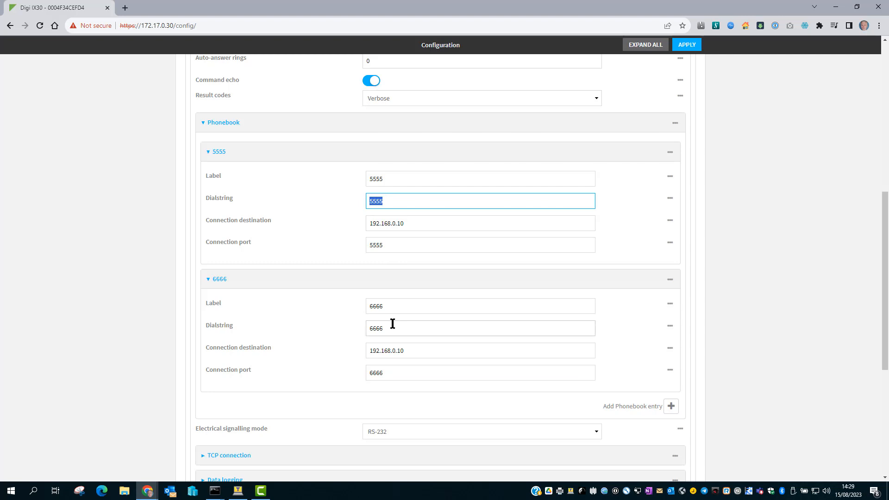
left_click_drag(392, 324, 338, 331)
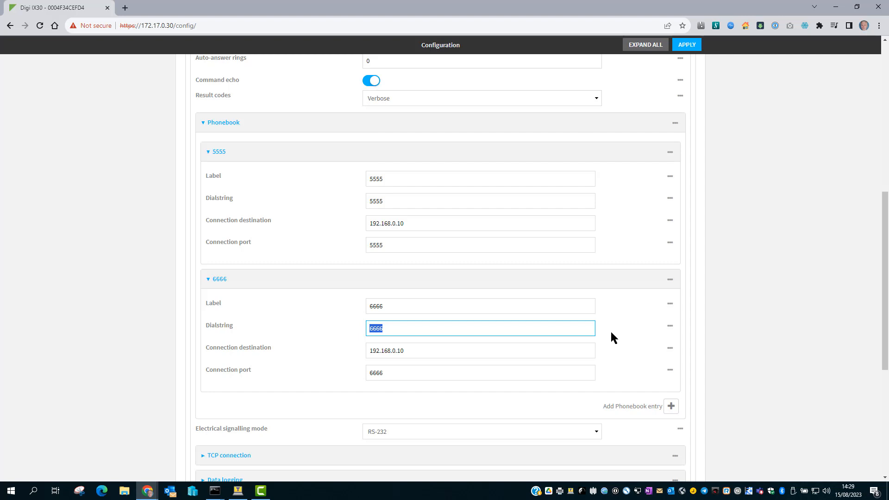
left_click(684, 45)
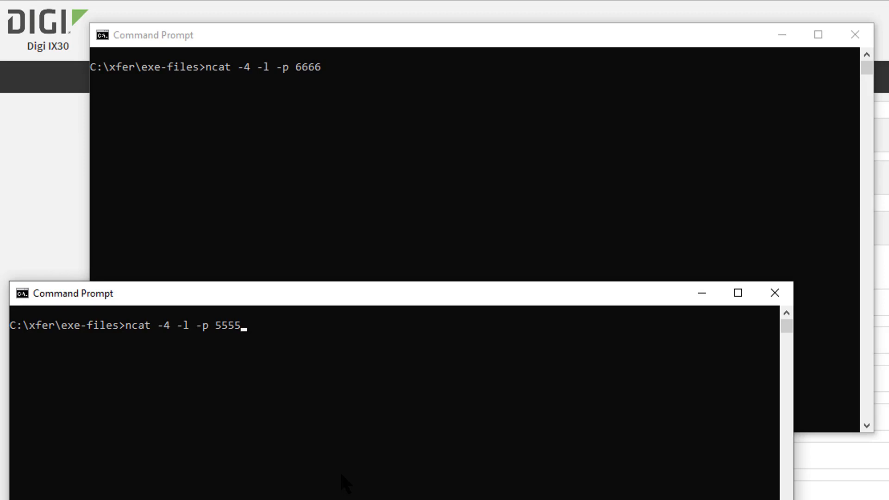
- In the two Command Prompt windows, run the prepared ncat commands to listen on ports 5555 and 6666
key("Return")
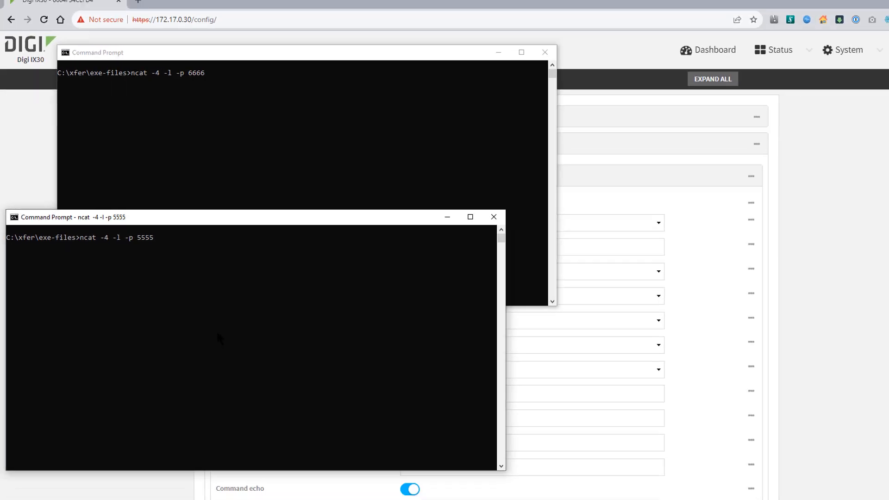
left_click(233, 103)
key("Return")
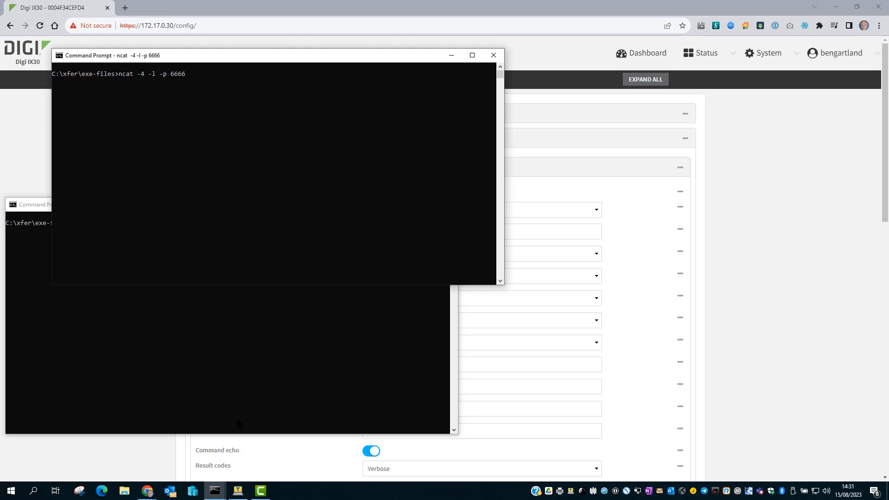
- Switch to the Tera Term COM6 session and dial the first phonebook entry with "atdt 5555"
left_click(237, 491)
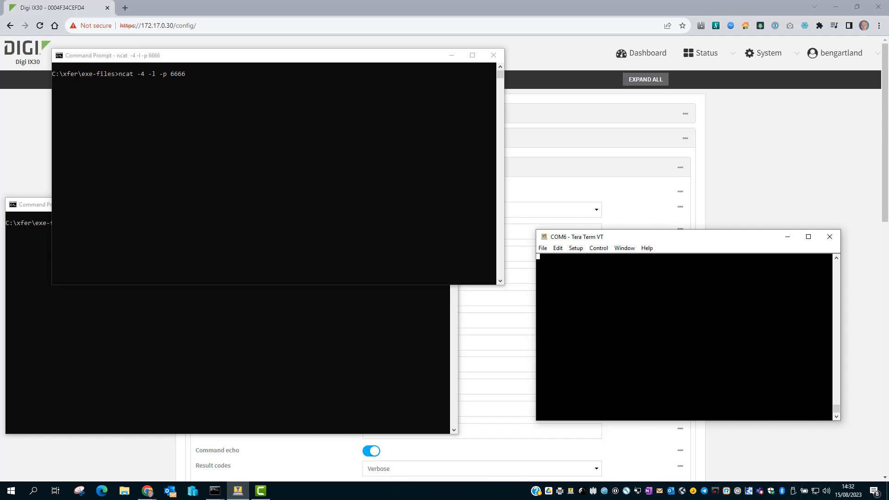
type("atdt")
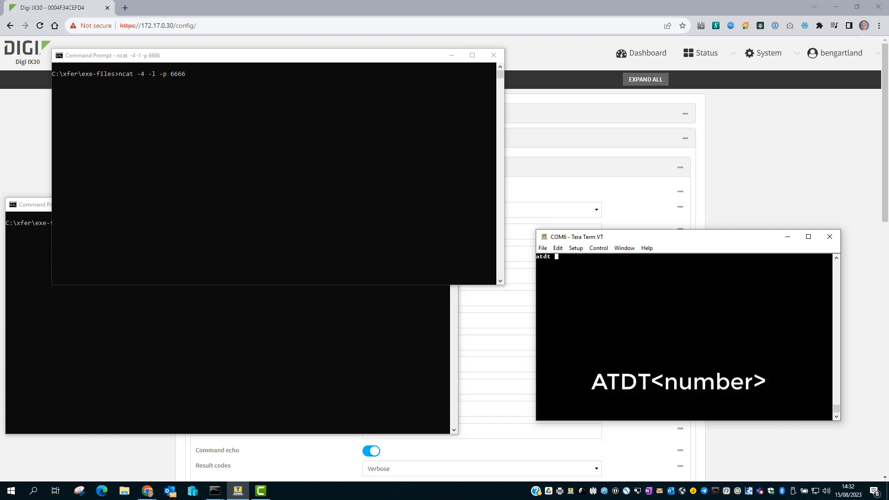
type(" 5555")
key("Return")
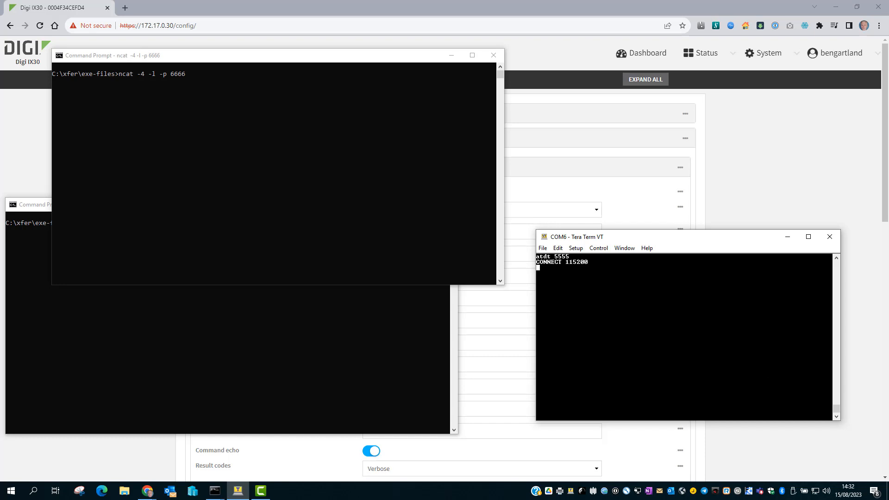
- Send "hello 5555" over the open connection and bring the port 5555 listener window to the front
type("hello 5555")
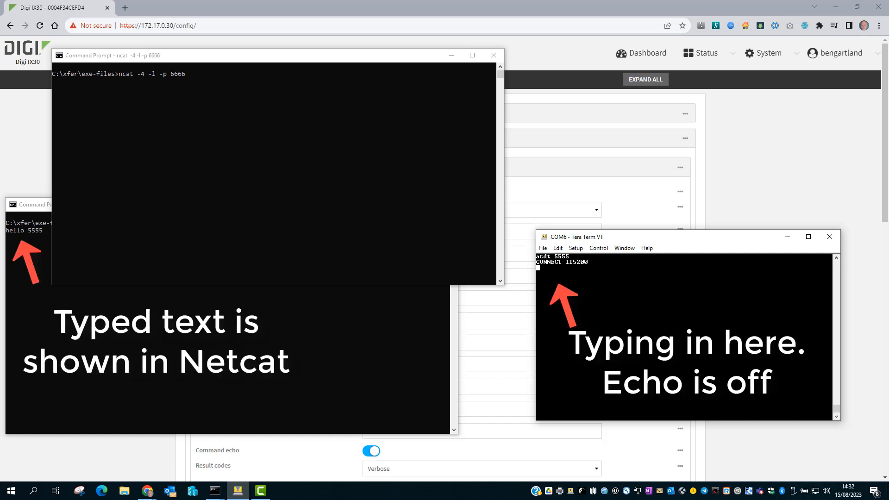
left_click(327, 345)
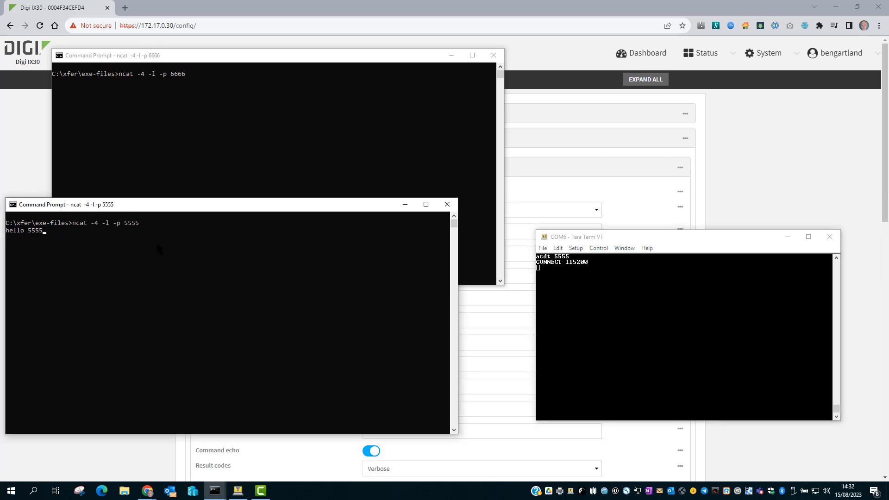
- Return to the Tera Term session, escape the 5555 connection with "+++" and hang up with "ath"
left_click(666, 324)
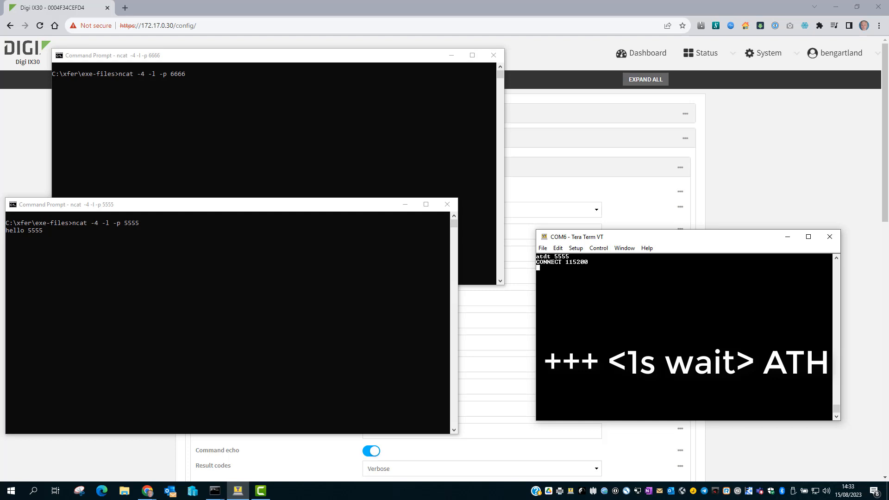
type("+")
type("ath")
key("Return")
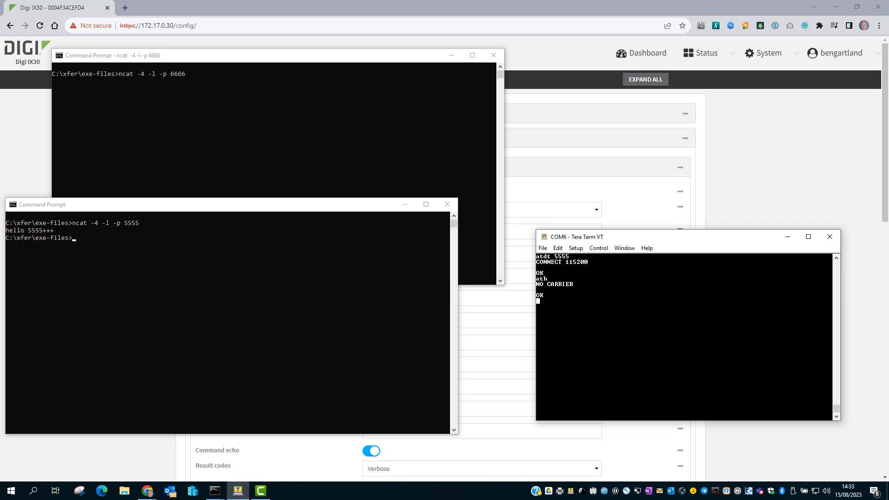
- Dial the second phonebook entry with "atdt 6666" and send "hello 6666" over the connection
type("atdt 66")
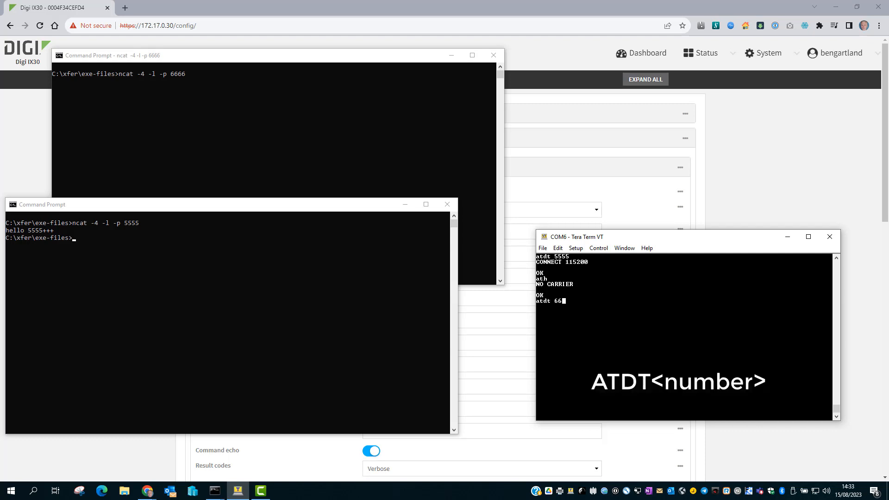
type("66")
key("Return")
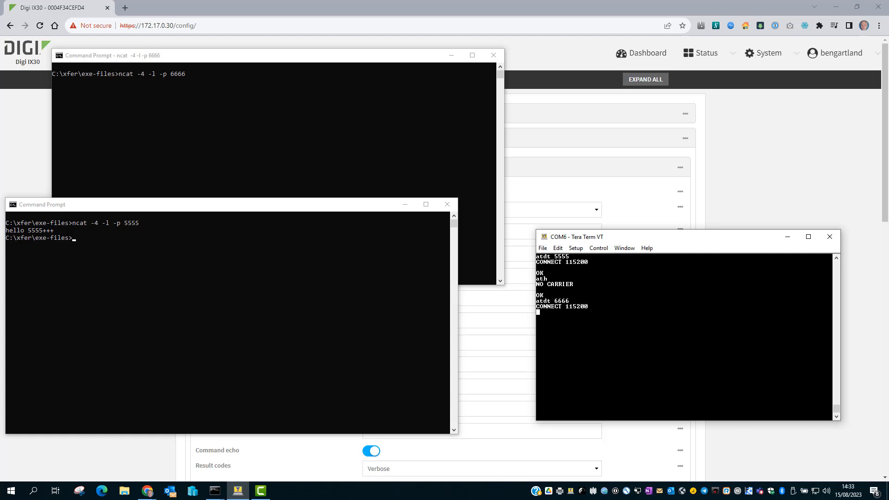
type("hello 6666")
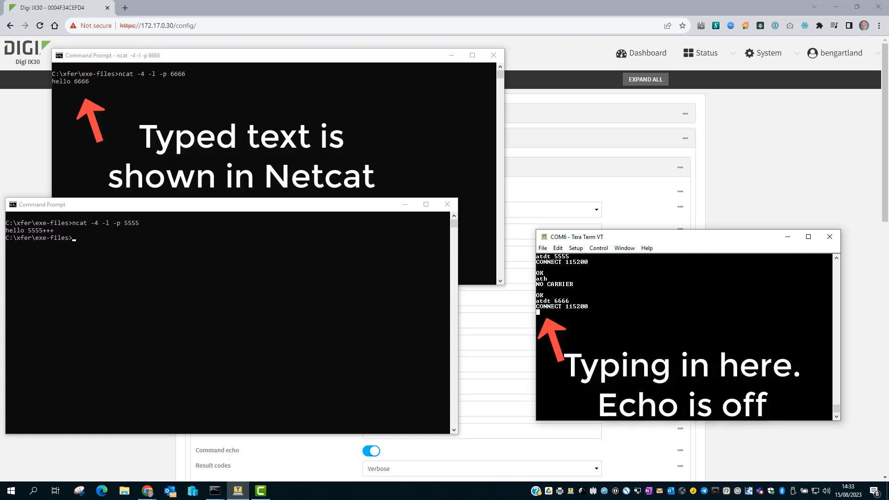
type("+++")
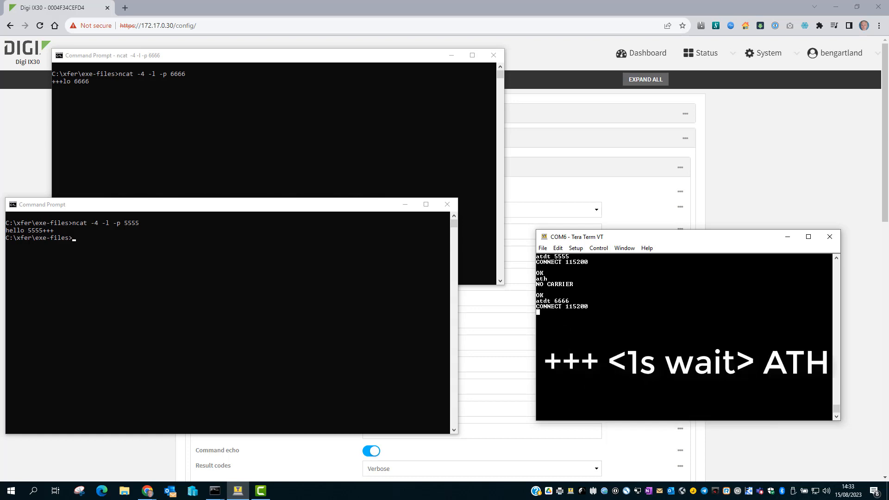
type("ath")
- Escape the 6666 connection with "+++" and end the call with "ath"
key("Return")
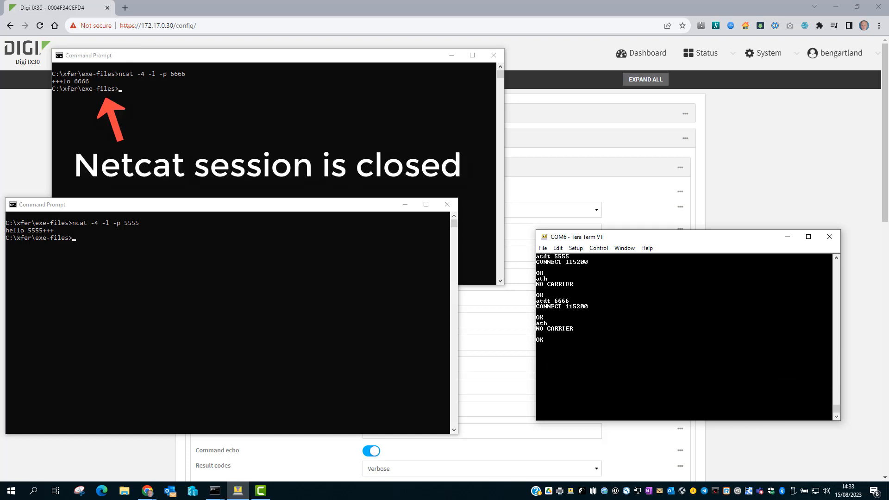